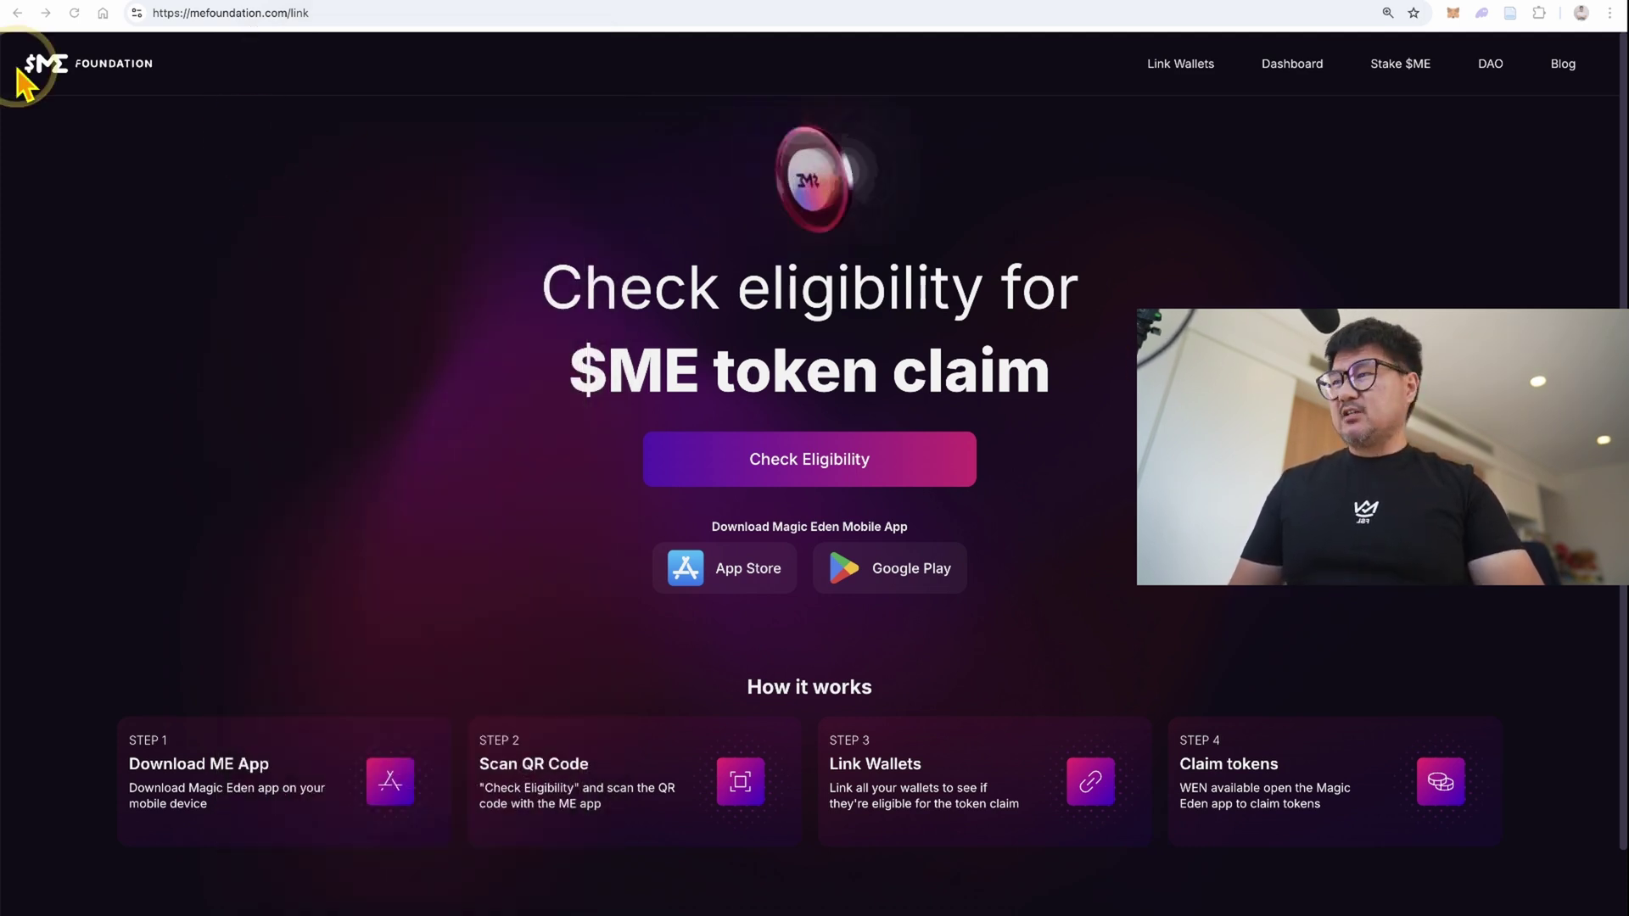
left_click(57, 66)
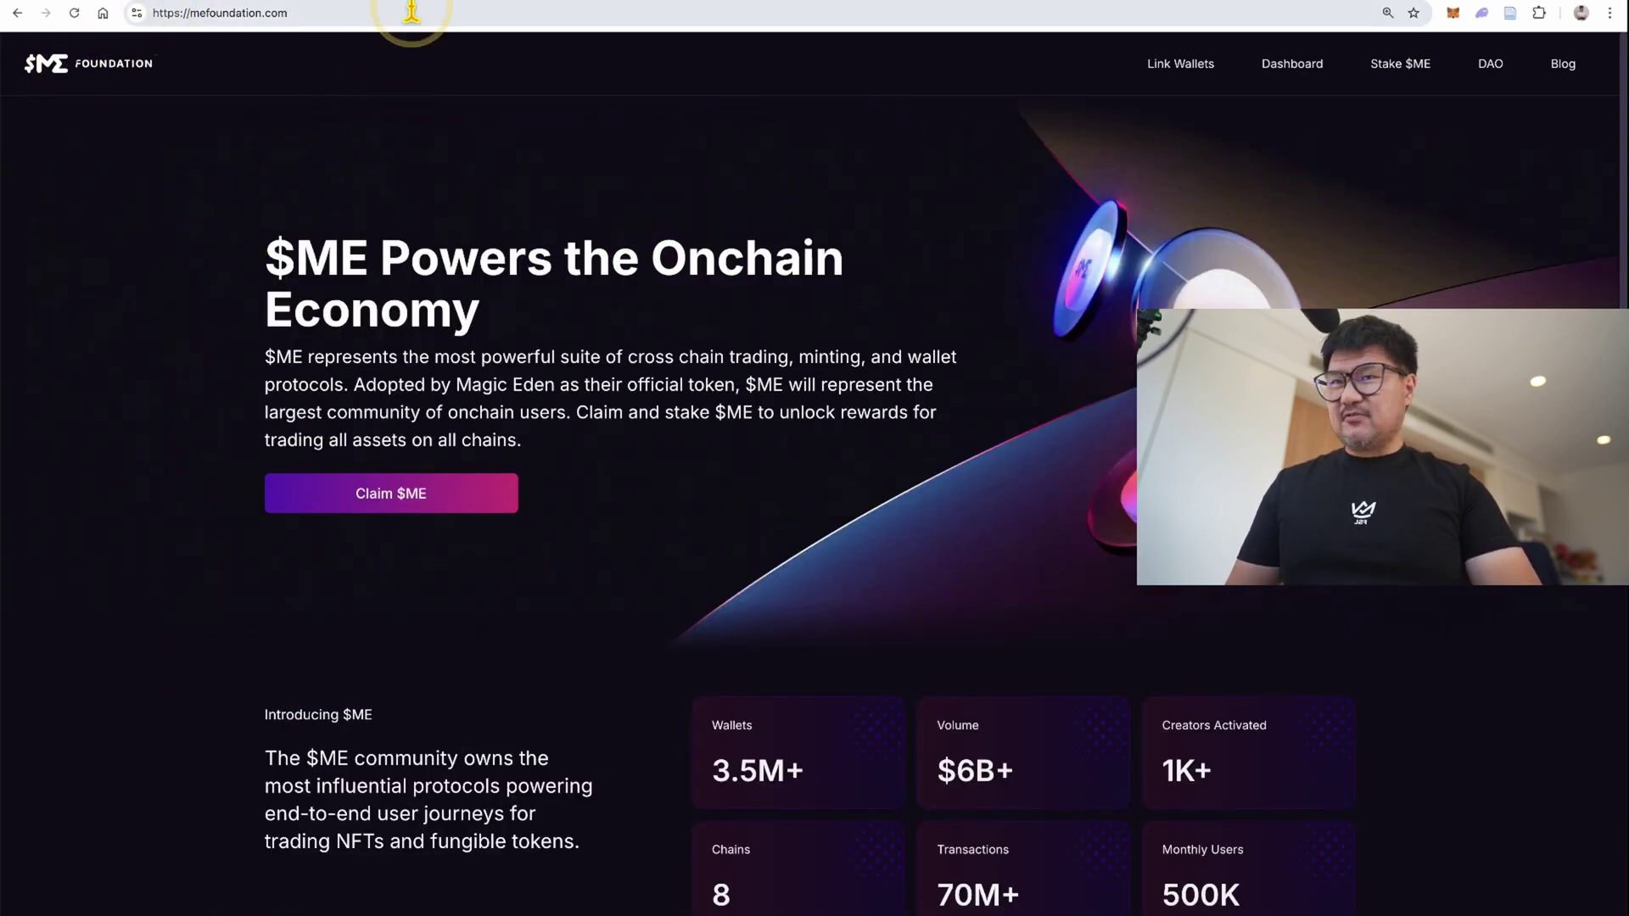
left_click(200, 3)
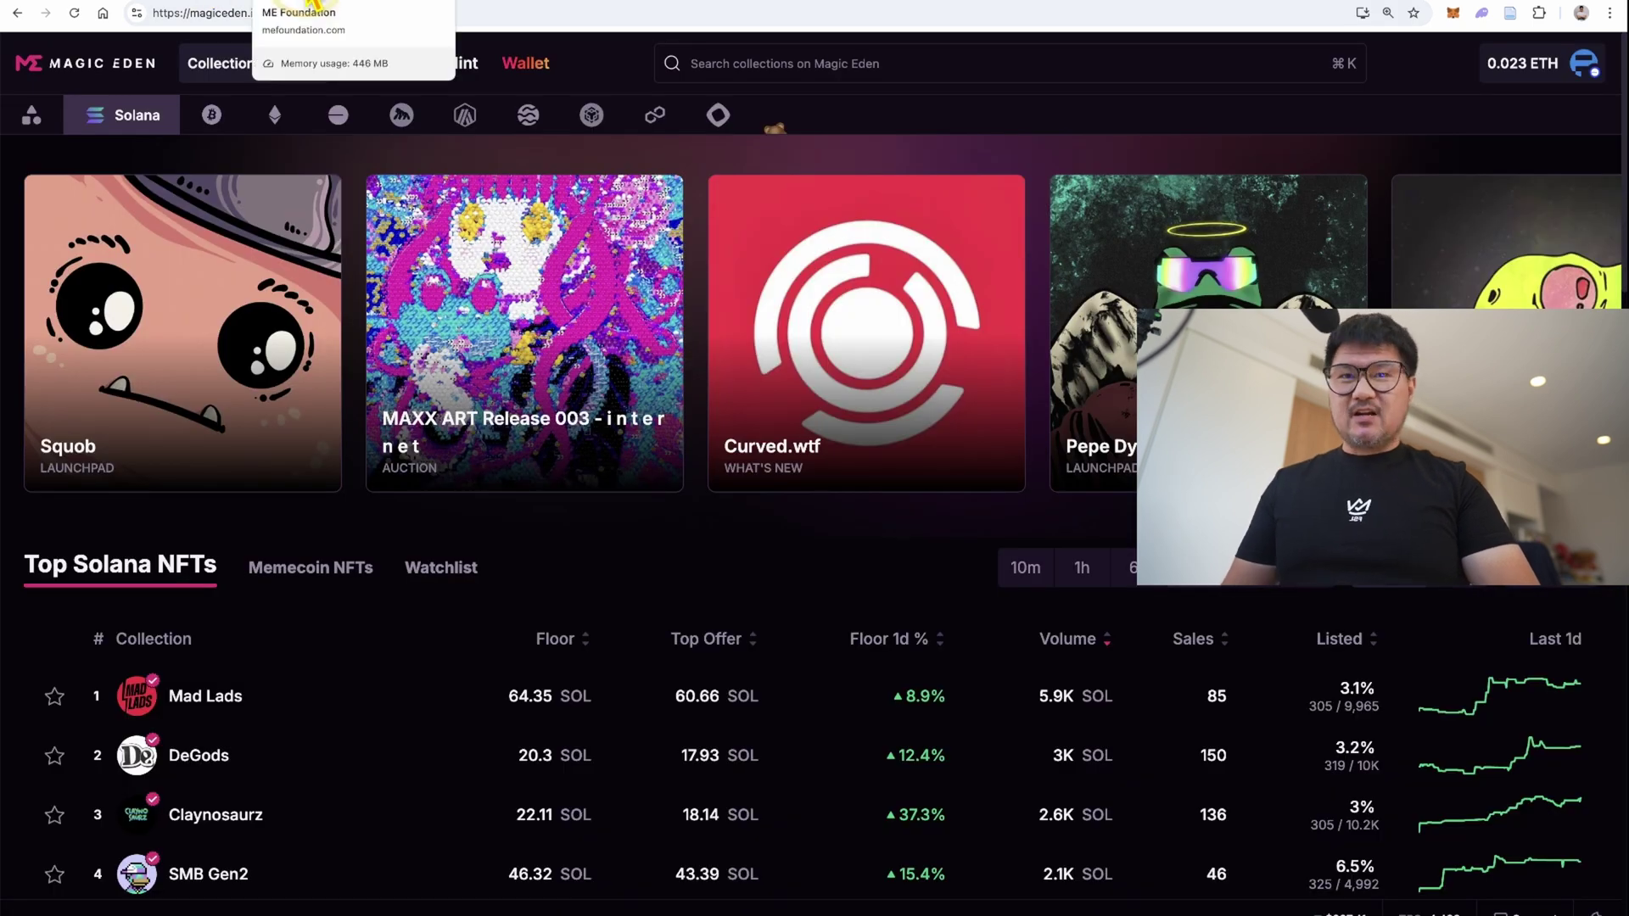
left_click(321, 6)
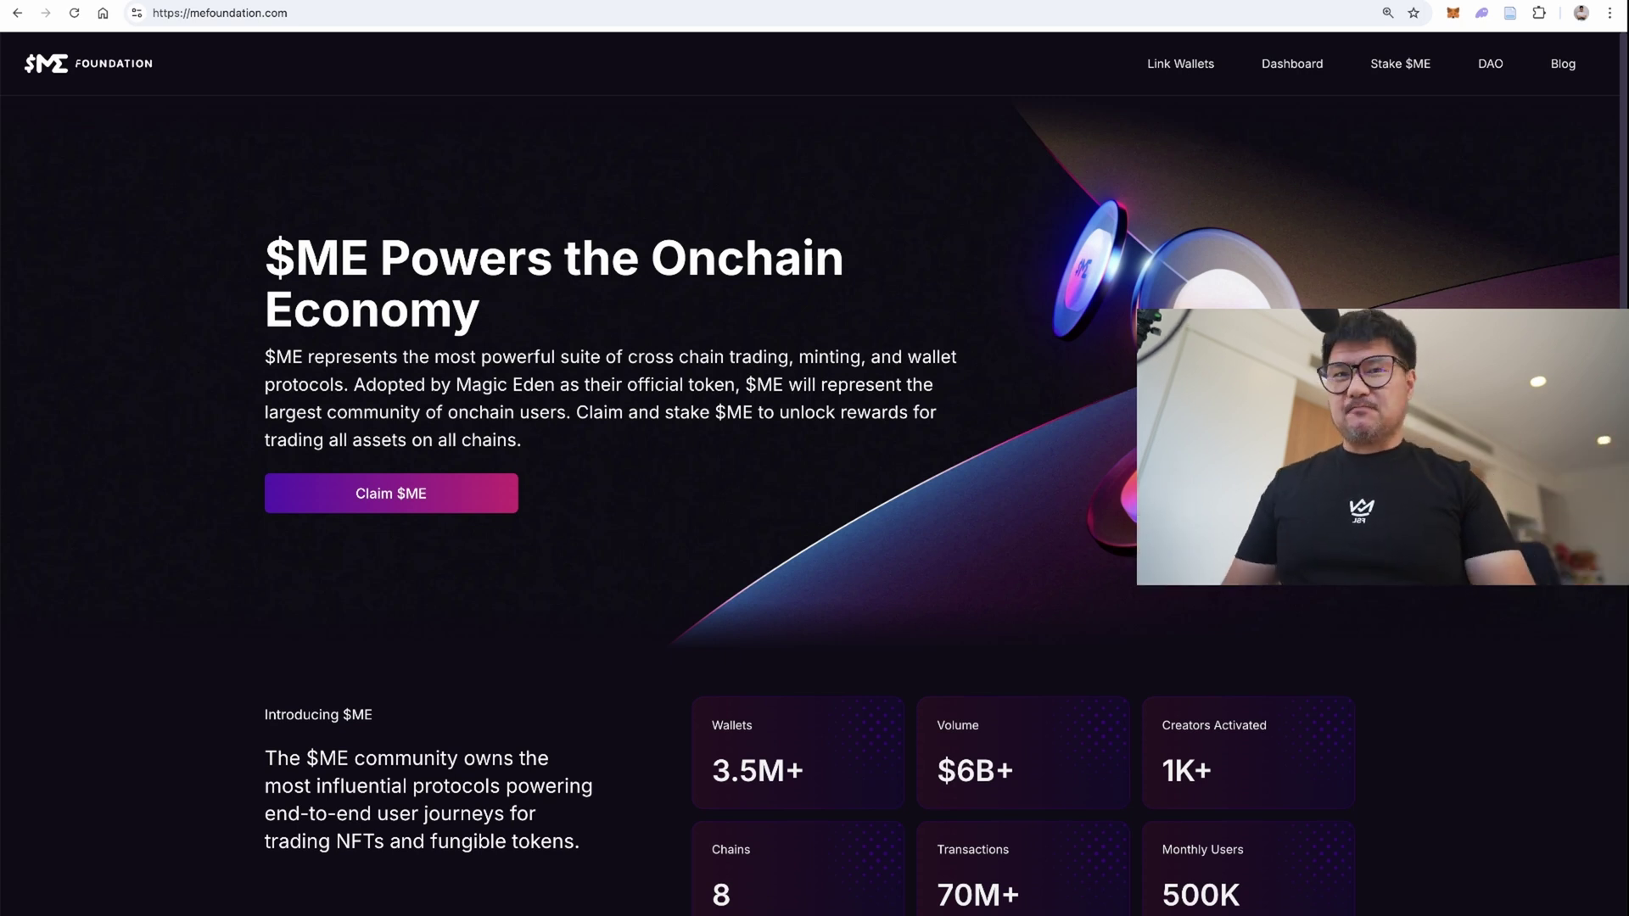
left_click(481, 500)
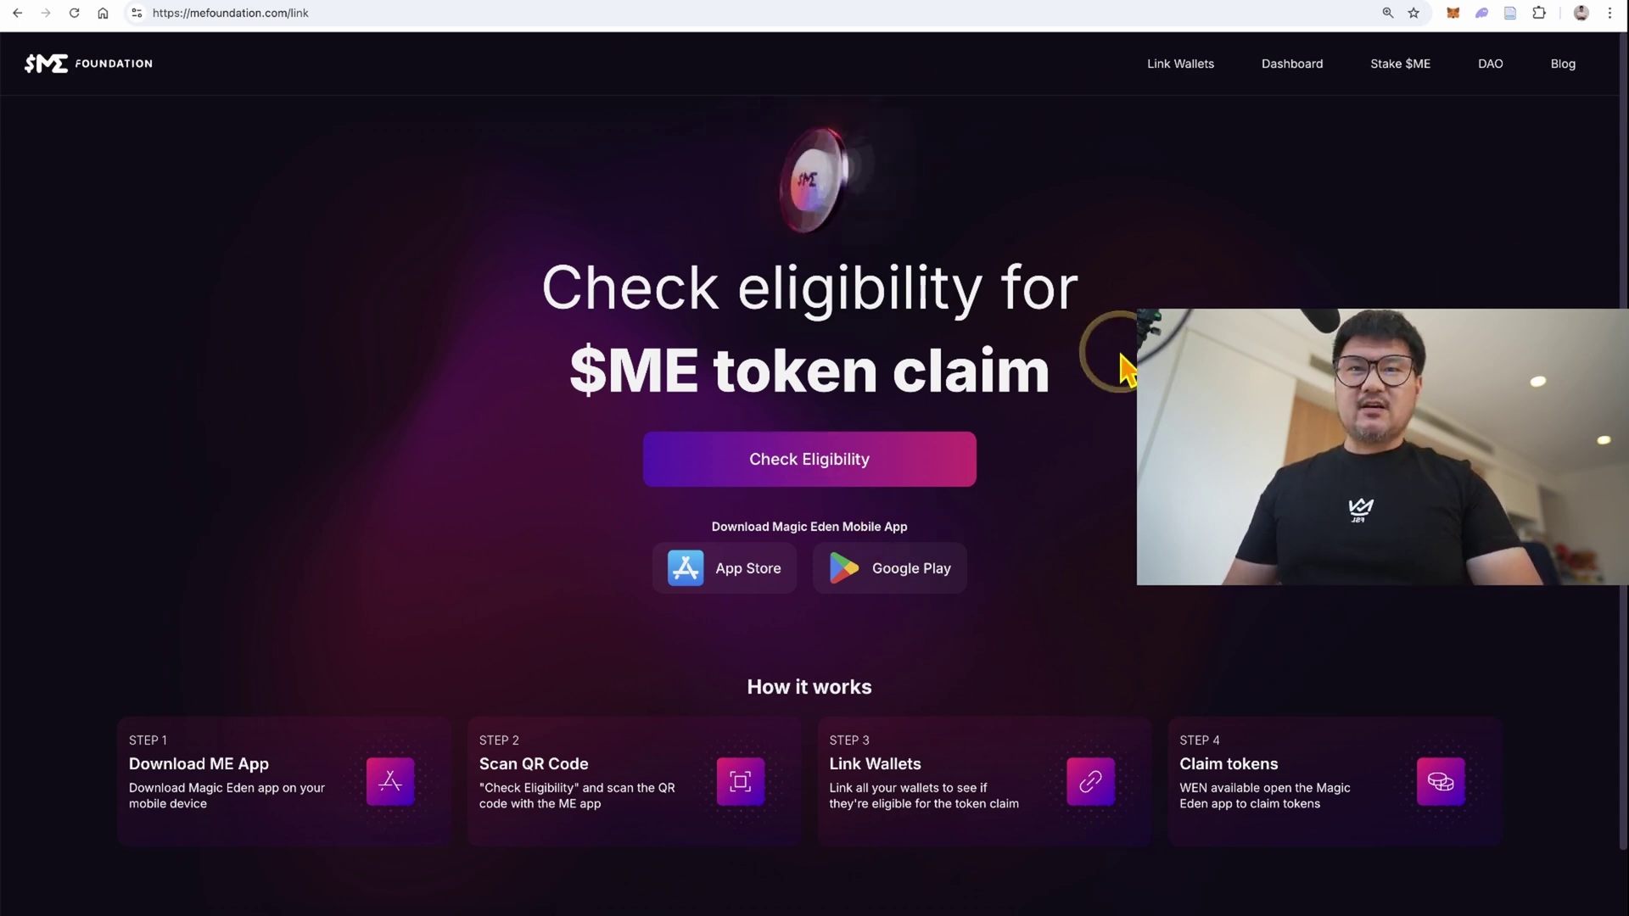
- Start the eligibility check and sign in via the Magic Eden app QR code
left_click(917, 471)
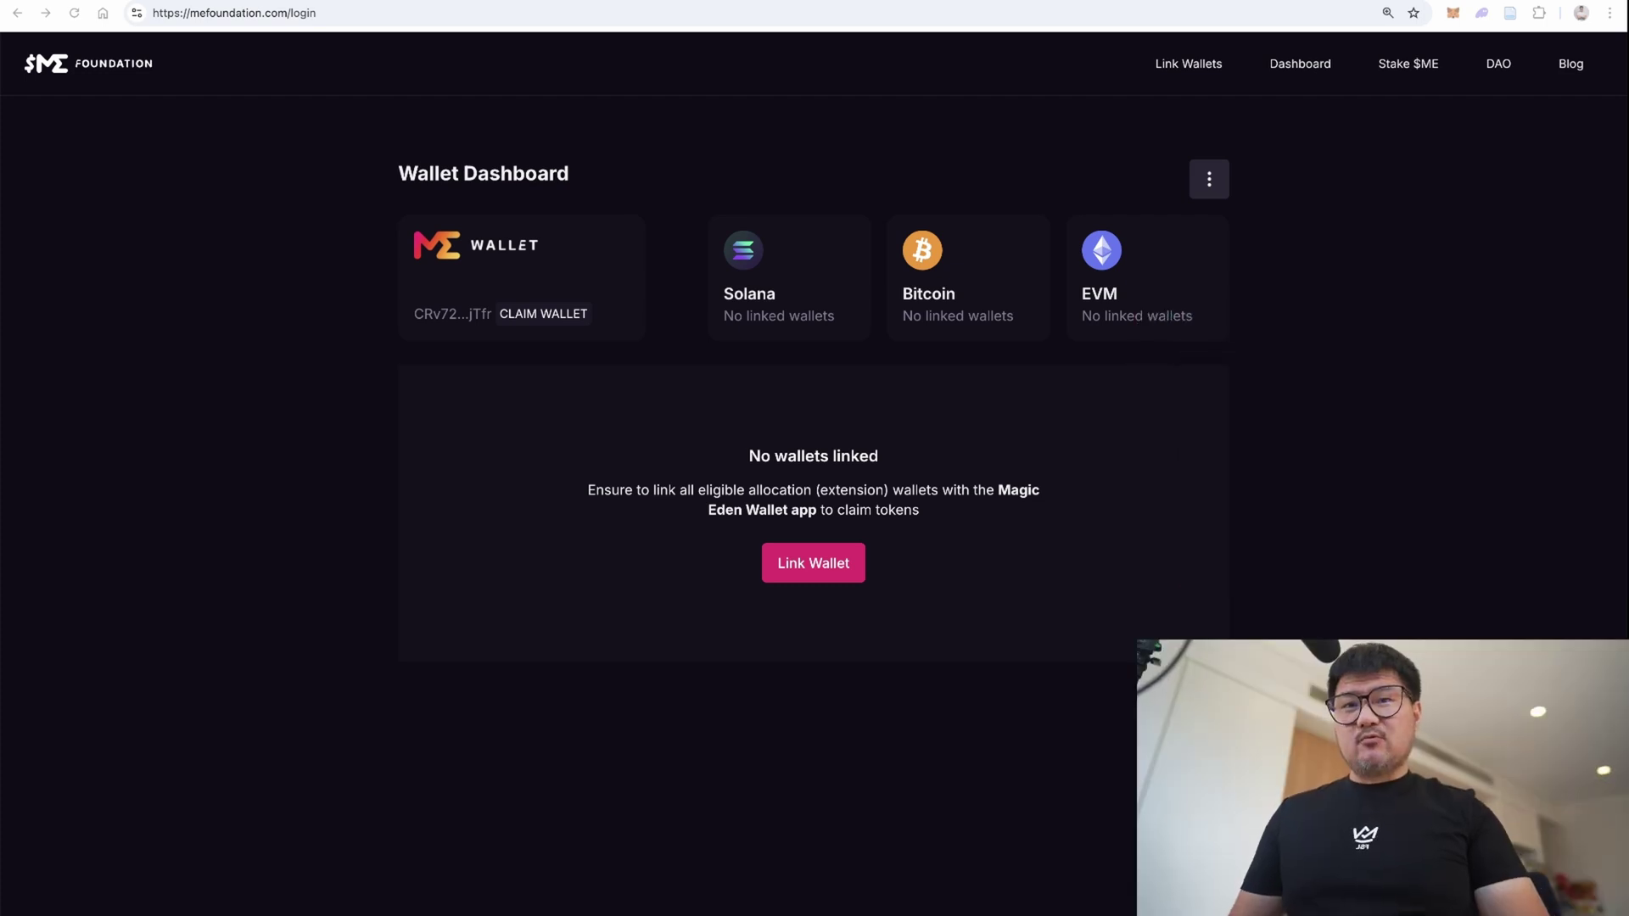
- Link a Phantom wallet on Solana, then start linking a MetaMask EVM wallet
left_click(815, 563)
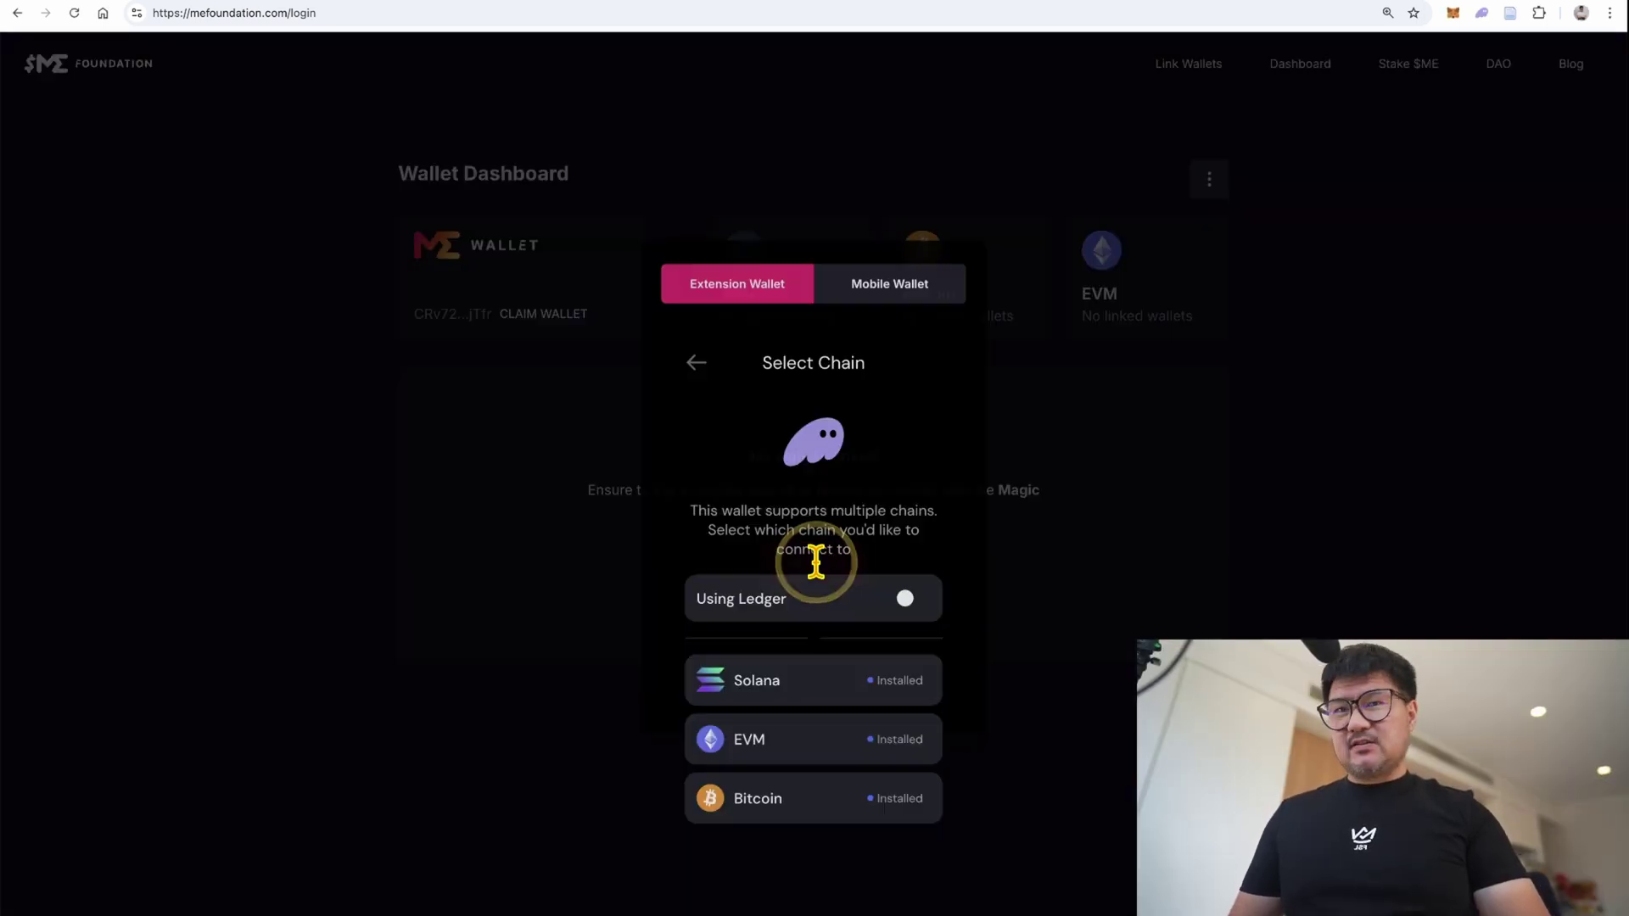
left_click(823, 688)
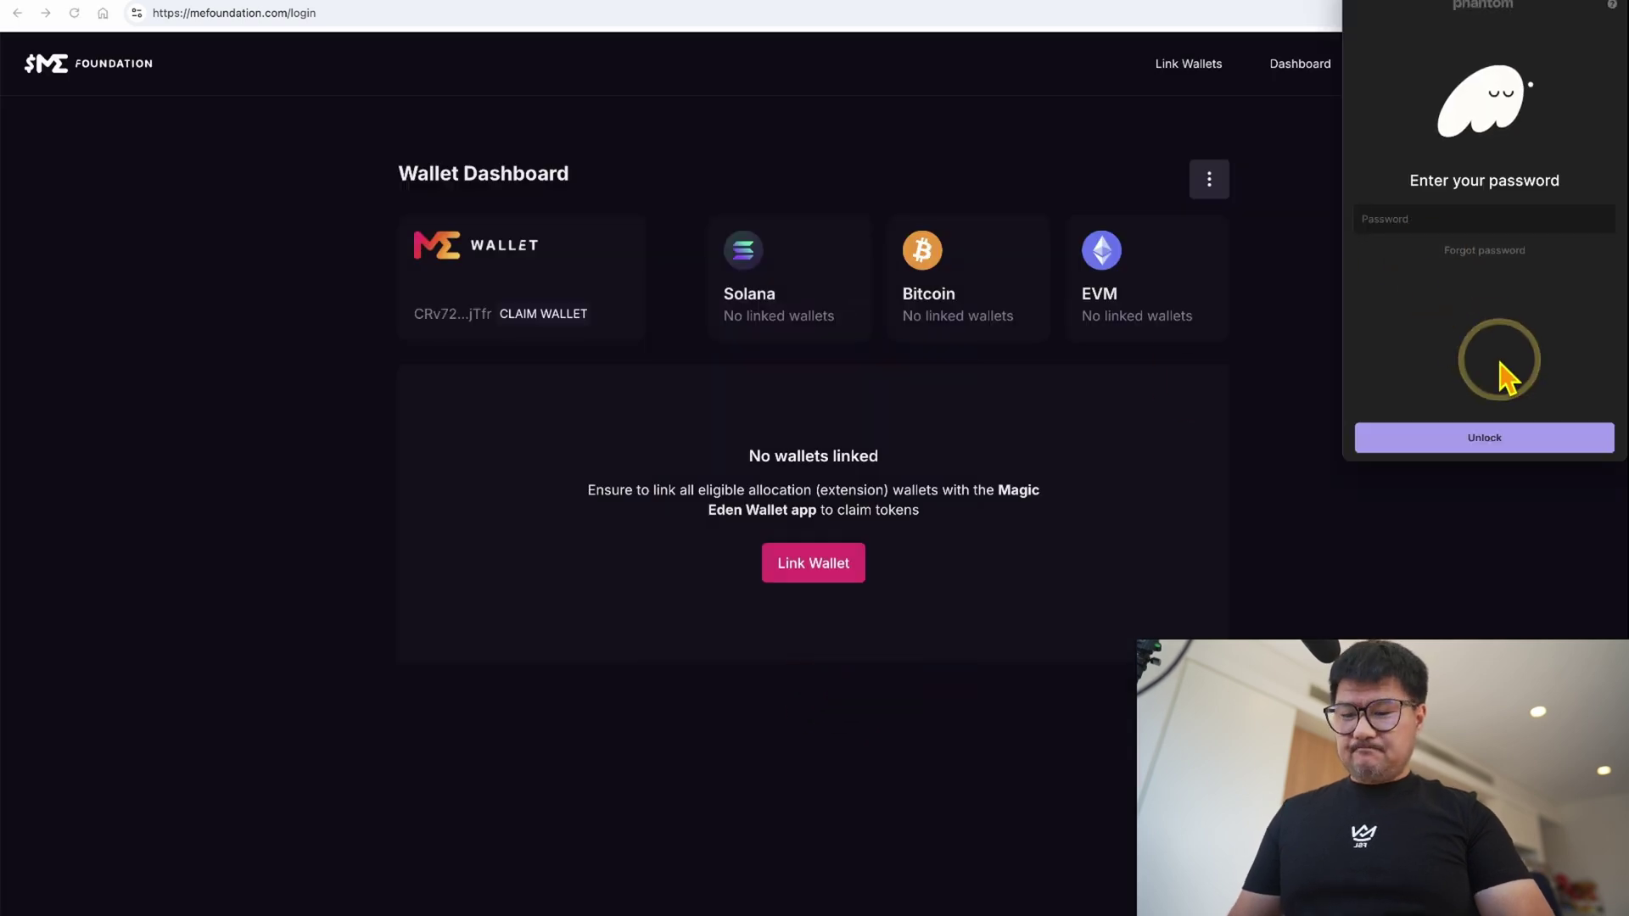
type("********")
key("Return")
left_click(1530, 439)
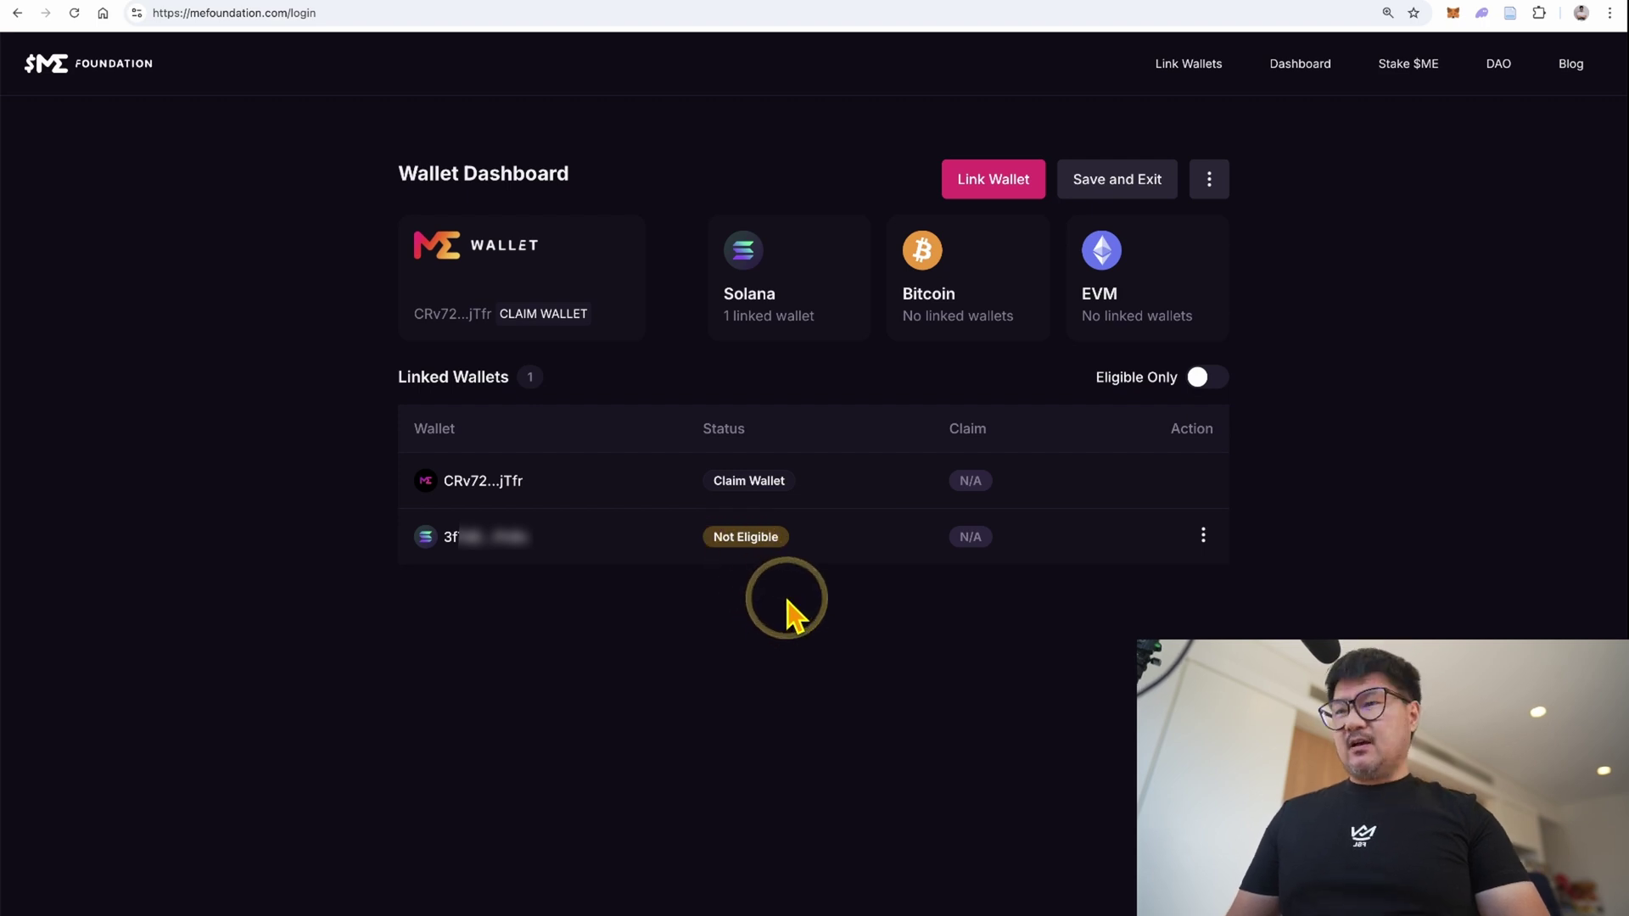
left_click(1028, 191)
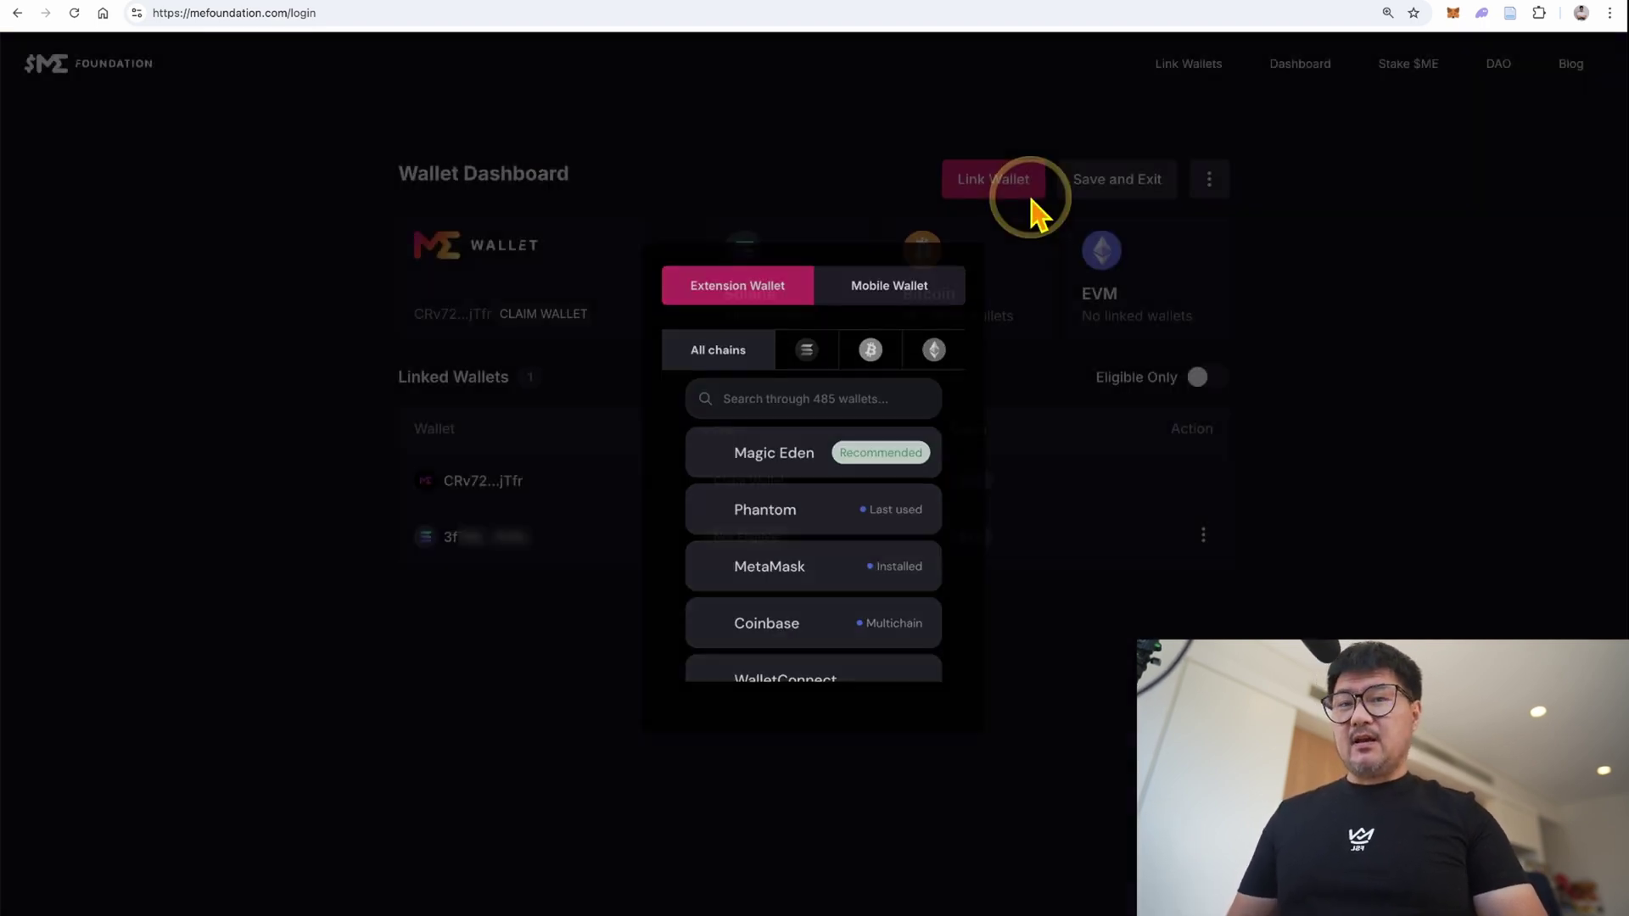
left_click(825, 565)
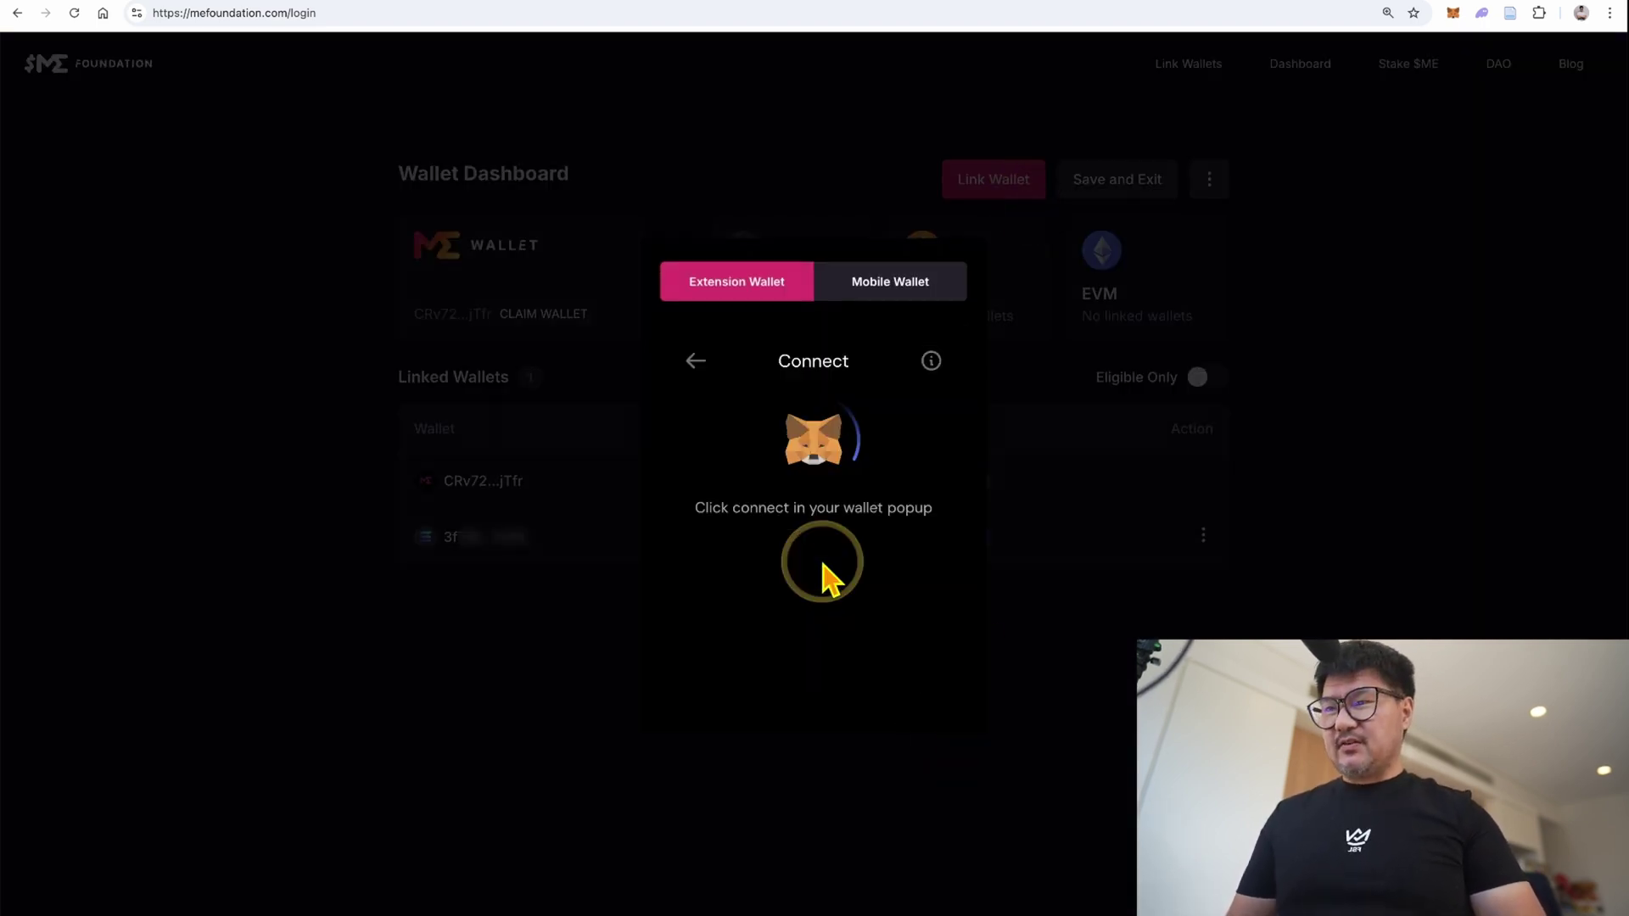